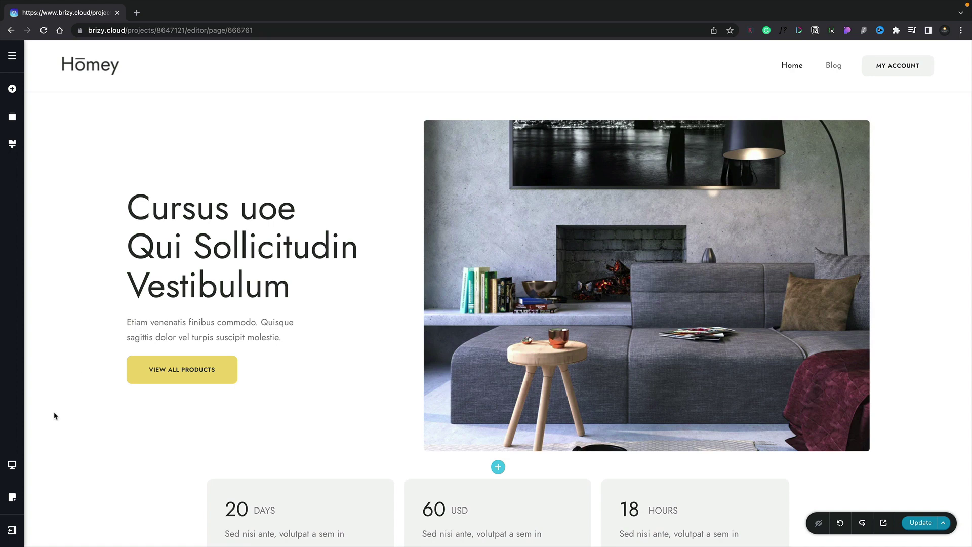
Step: Preview the page at tablet and mobile widths, then return to the desktop layout
{"action": "left_click", "coordinate": [12, 468]}
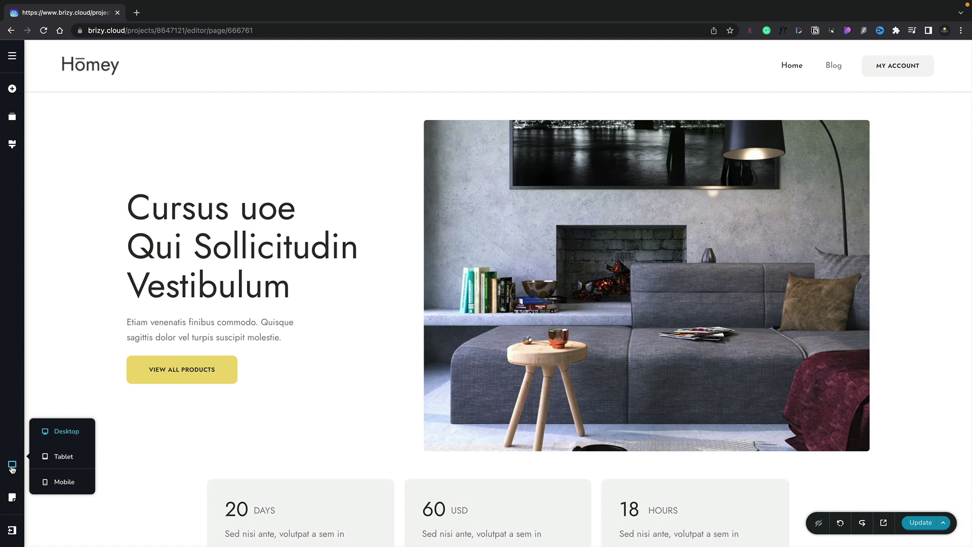
{"action": "left_click", "coordinate": [63, 457]}
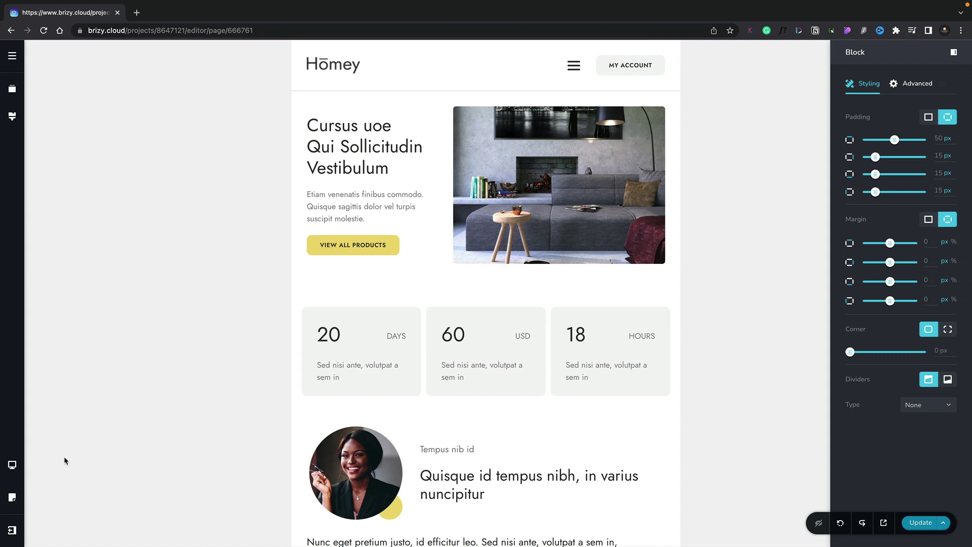
{"action": "mouse_move", "coordinate": [12, 464]}
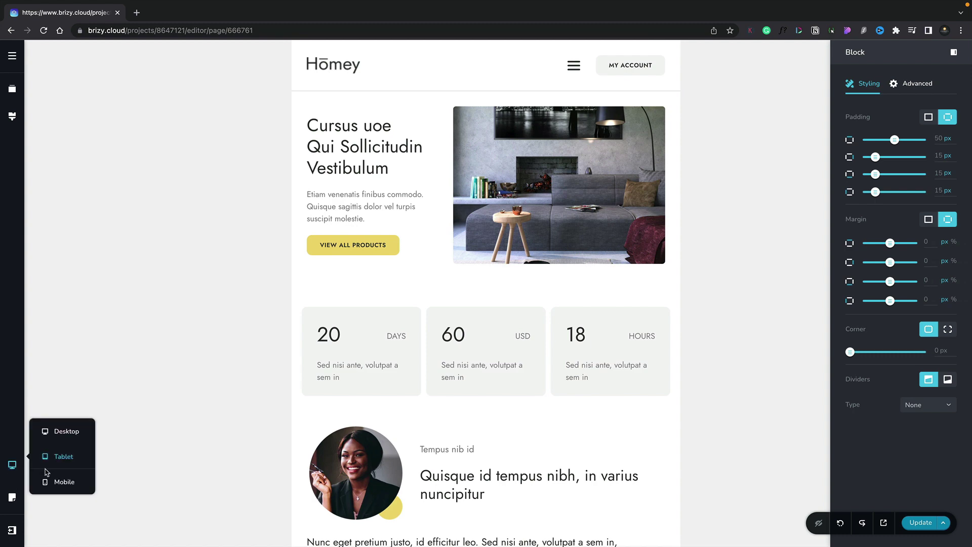
{"action": "left_click", "coordinate": [62, 482]}
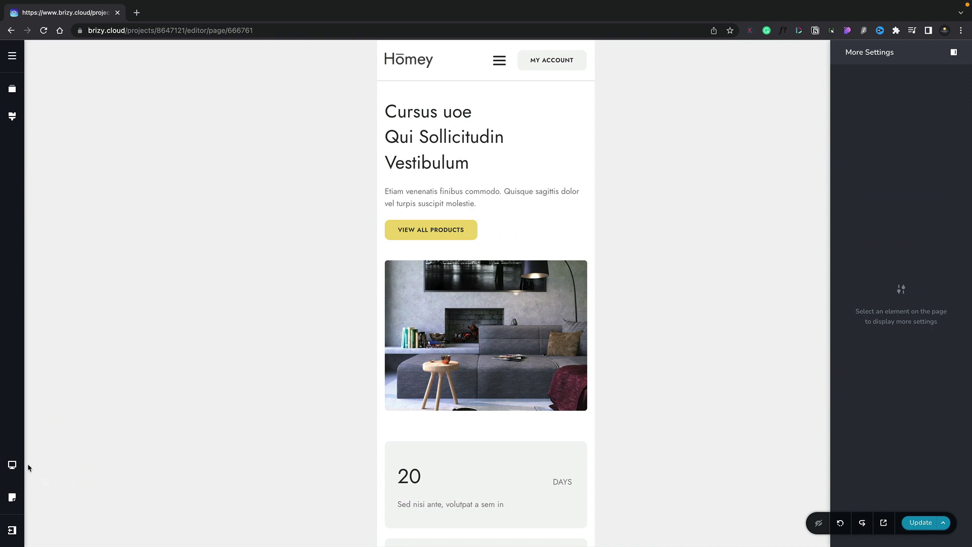
{"action": "mouse_move", "coordinate": [12, 464]}
{"action": "left_click", "coordinate": [77, 431]}
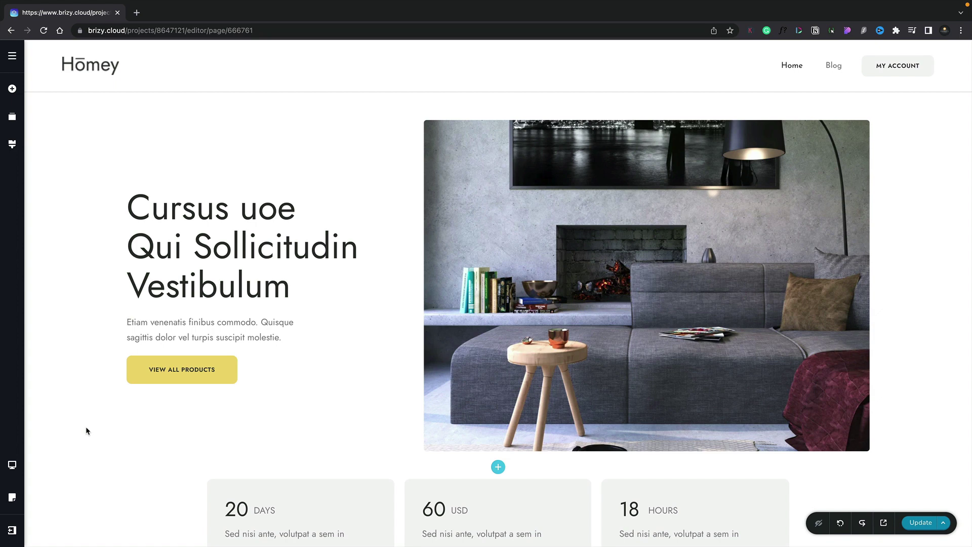
Step: In the tablet layout, give the stats section a mint #B8E6E1 background
{"action": "scroll", "coordinate": [86, 430], "scroll_direction": "down", "scroll_amount": 3}
{"action": "mouse_move", "coordinate": [19, 469]}
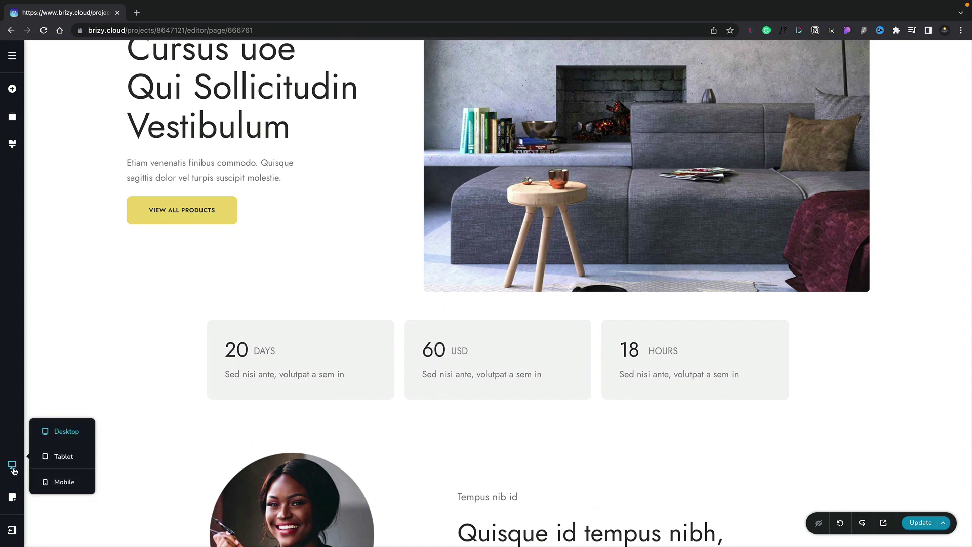
{"action": "left_click", "coordinate": [59, 457]}
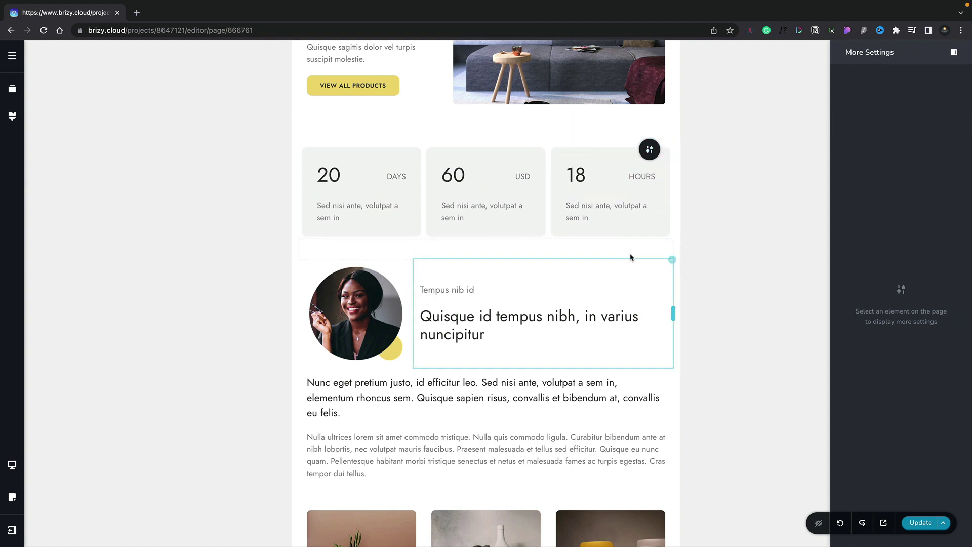
{"action": "left_click", "coordinate": [650, 150]}
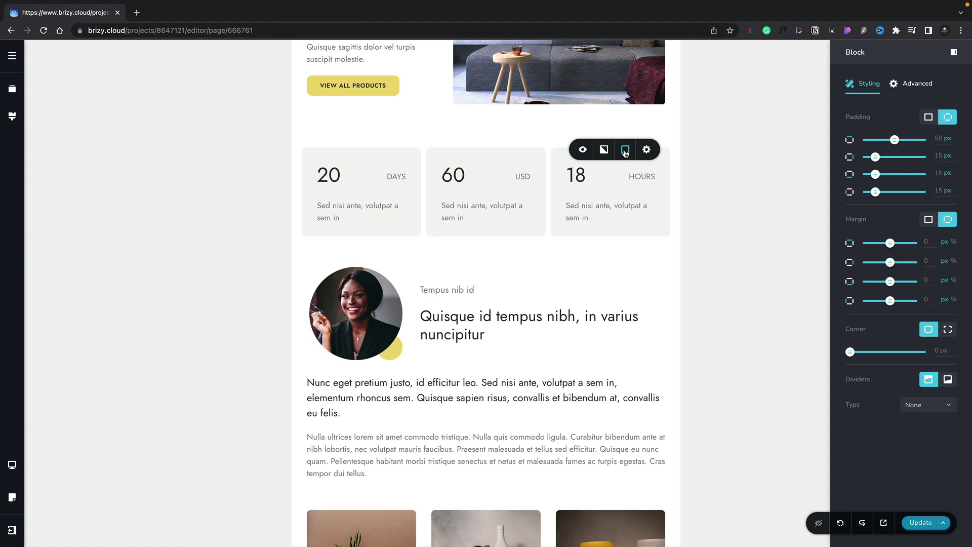
{"action": "left_click", "coordinate": [626, 151]}
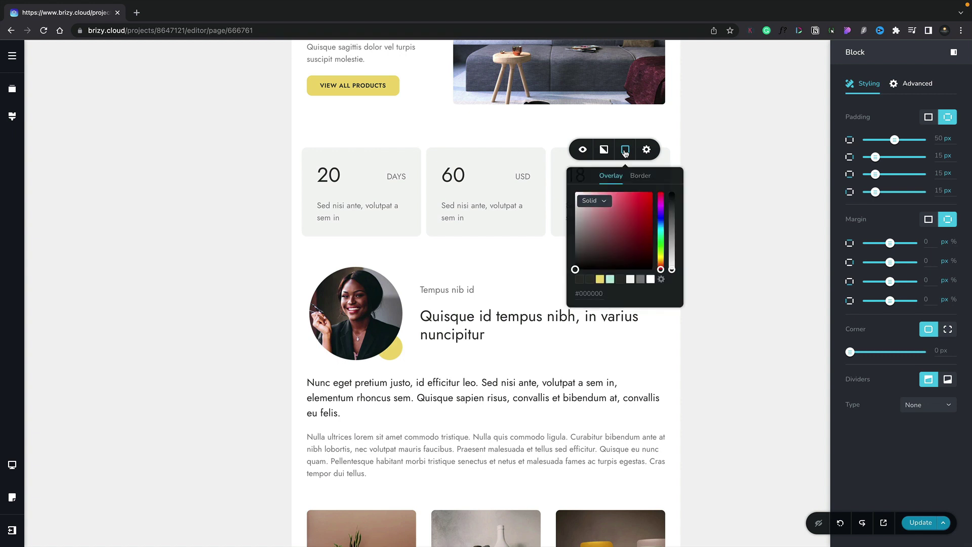
{"action": "left_click", "coordinate": [610, 280]}
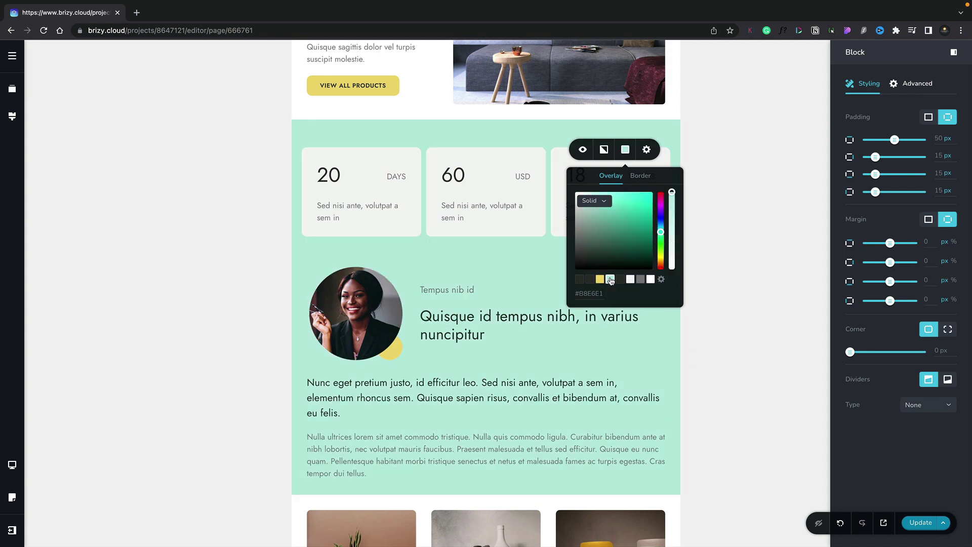
{"action": "left_click", "coordinate": [716, 275]}
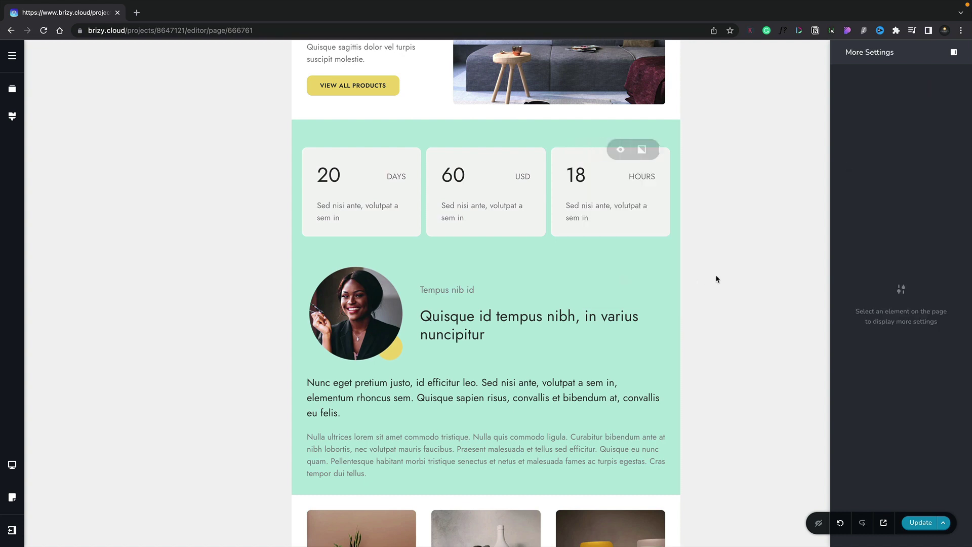
Step: Confirm the section stays white on desktop and mobile, then return to tablet
{"action": "left_click", "coordinate": [12, 464]}
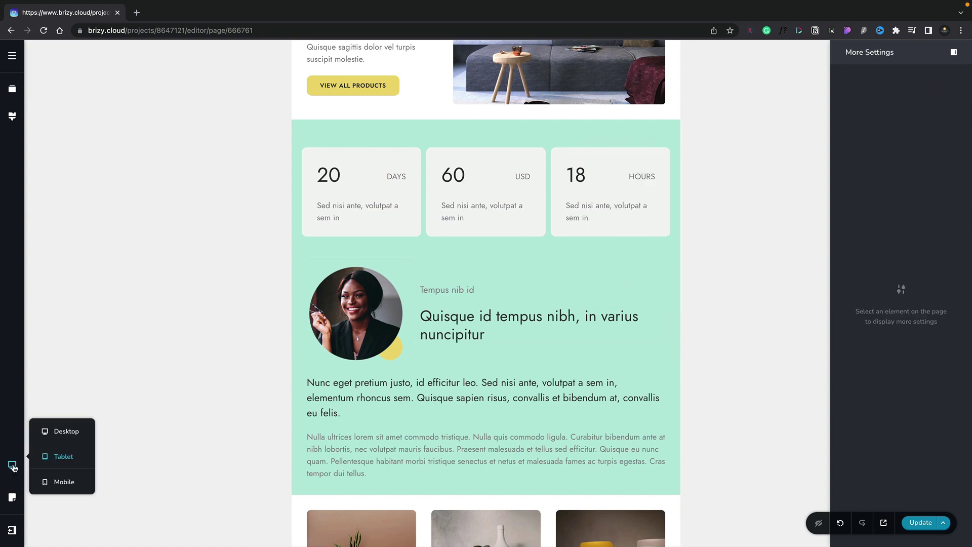
{"action": "left_click", "coordinate": [62, 433]}
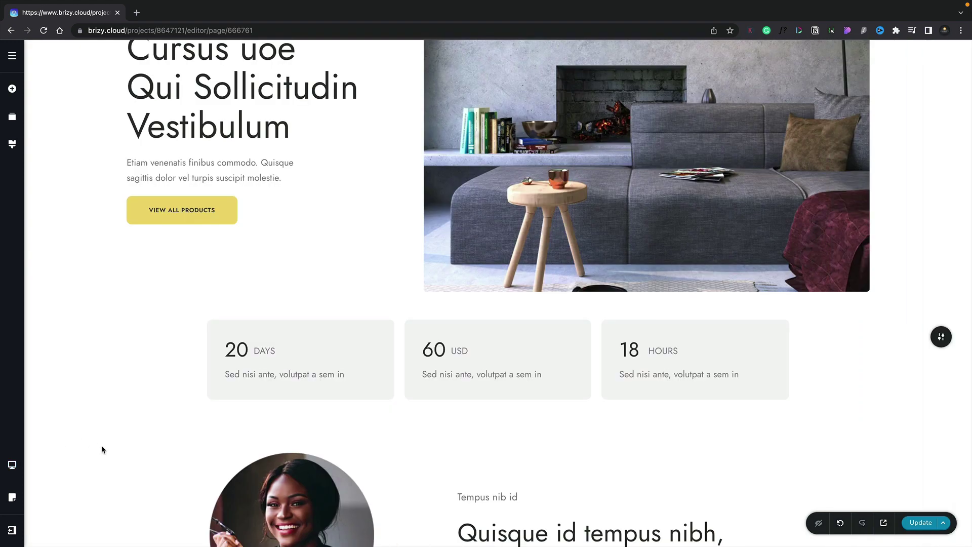
{"action": "scroll", "coordinate": [102, 449], "scroll_direction": "down", "scroll_amount": 2}
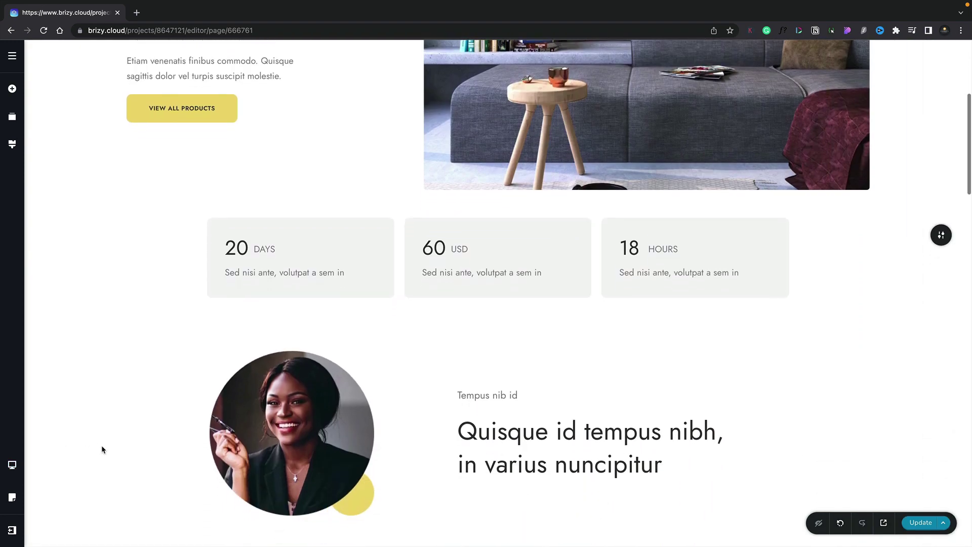
{"action": "left_click", "coordinate": [15, 468]}
{"action": "left_click", "coordinate": [63, 479]}
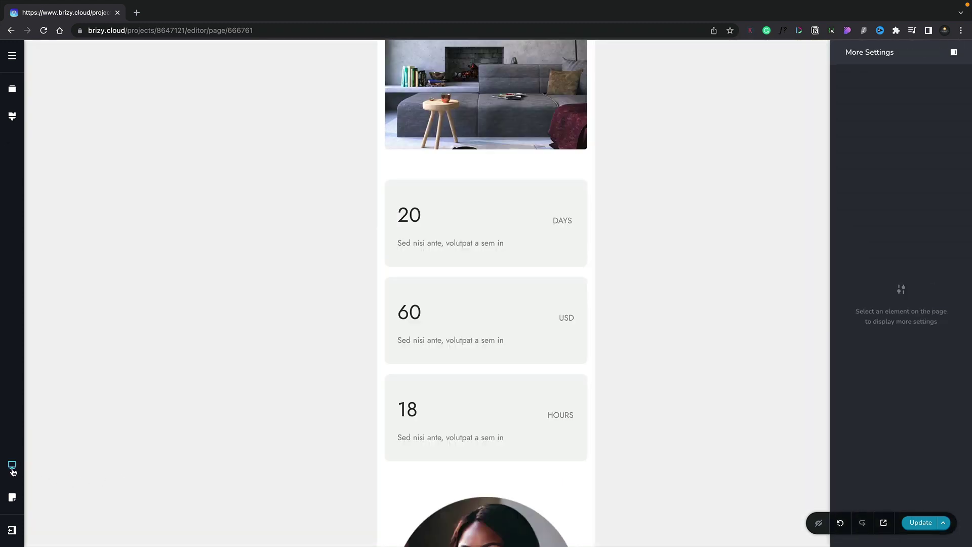
{"action": "left_click", "coordinate": [11, 468]}
{"action": "left_click", "coordinate": [68, 459]}
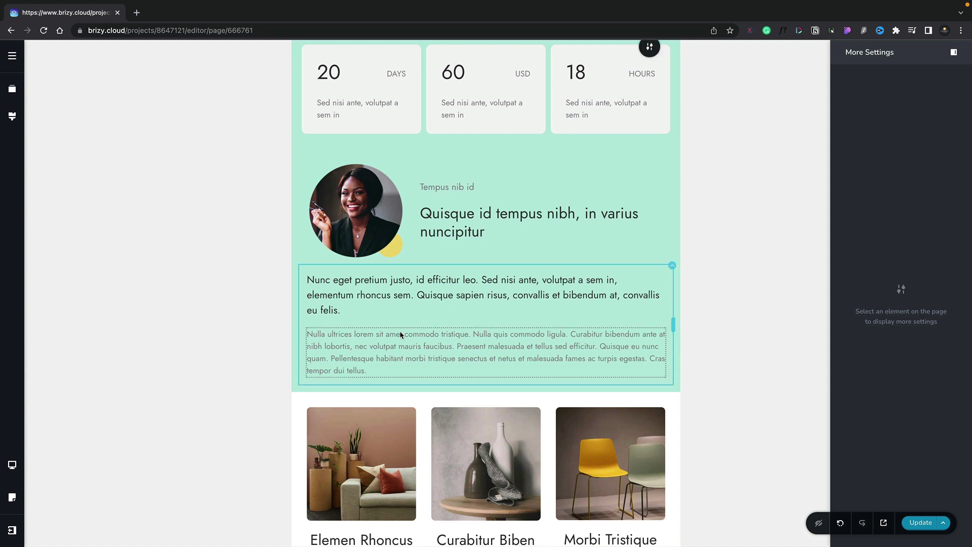
{"action": "left_click", "coordinate": [506, 217]}
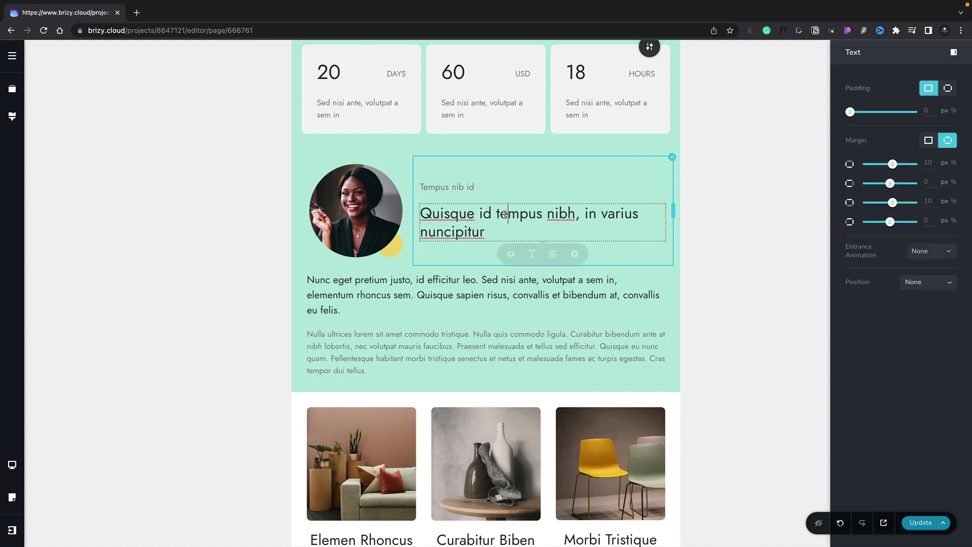
{"action": "left_click", "coordinate": [531, 259]}
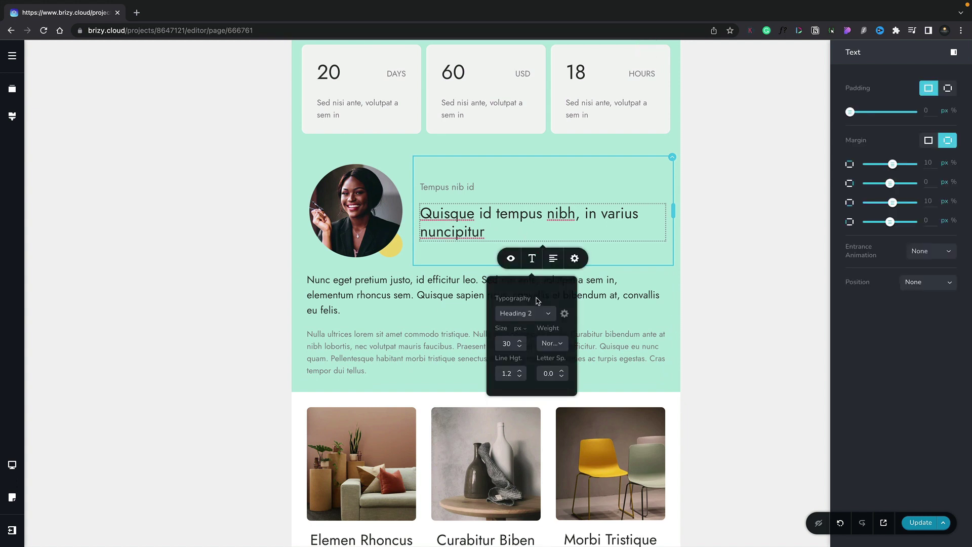
{"action": "left_click", "coordinate": [540, 319]}
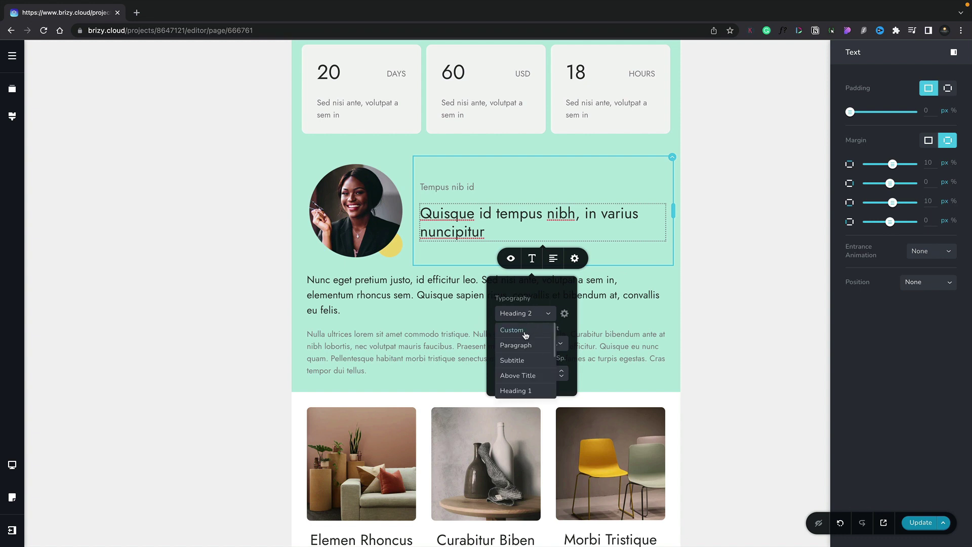
{"action": "left_click", "coordinate": [514, 391]}
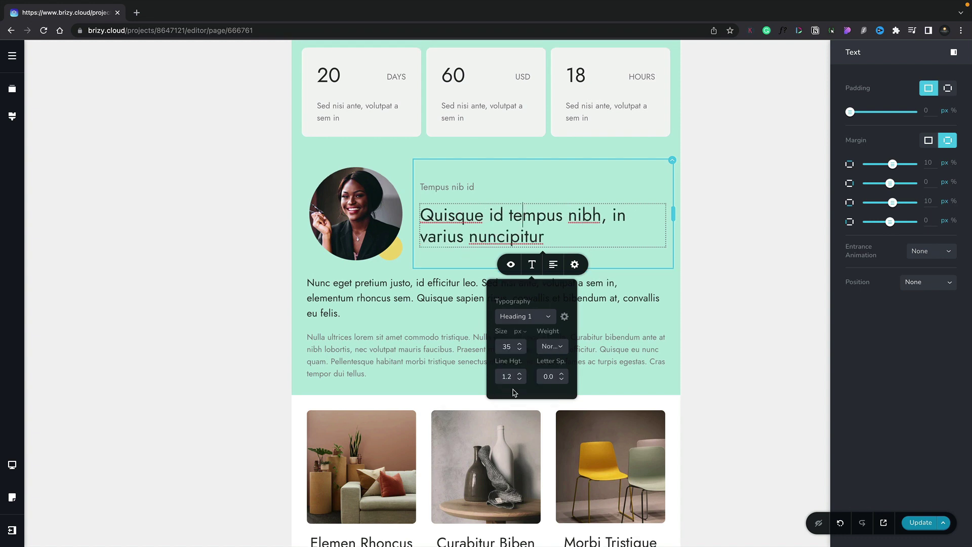
{"action": "left_click", "coordinate": [551, 347]}
{"action": "left_click", "coordinate": [553, 392]}
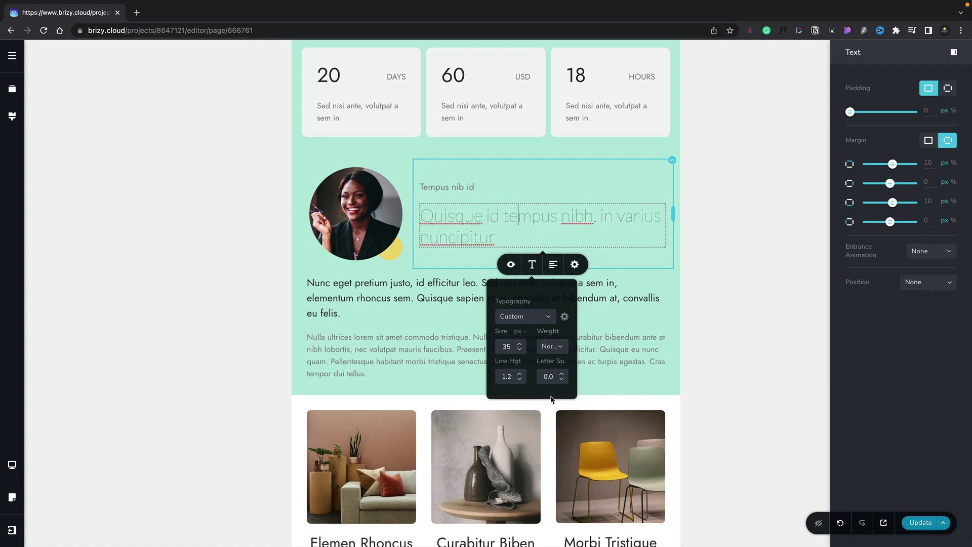
{"action": "left_click", "coordinate": [519, 375]}
{"action": "left_click", "coordinate": [519, 375]}
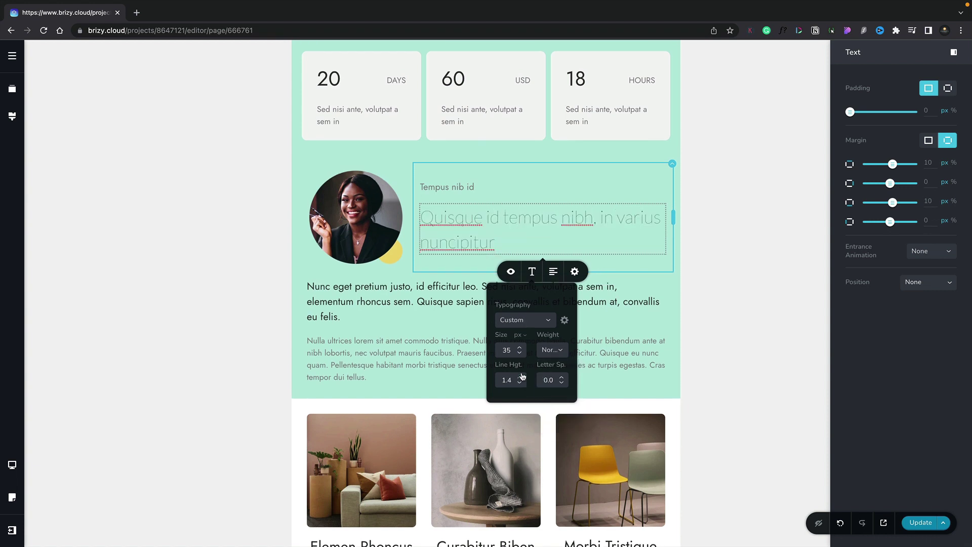
{"action": "left_click", "coordinate": [520, 375]}
{"action": "left_click", "coordinate": [238, 350]}
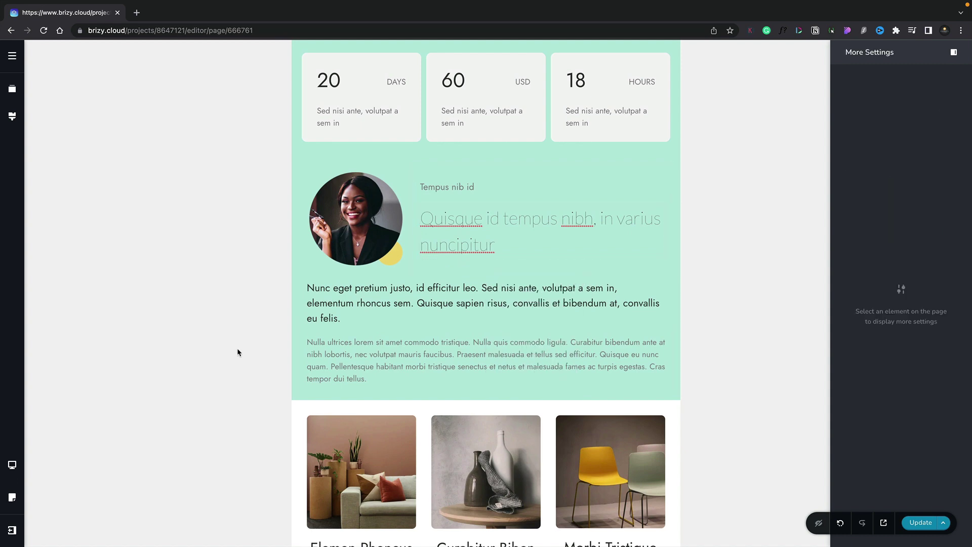
{"action": "left_click", "coordinate": [11, 465]}
{"action": "left_click", "coordinate": [63, 432]}
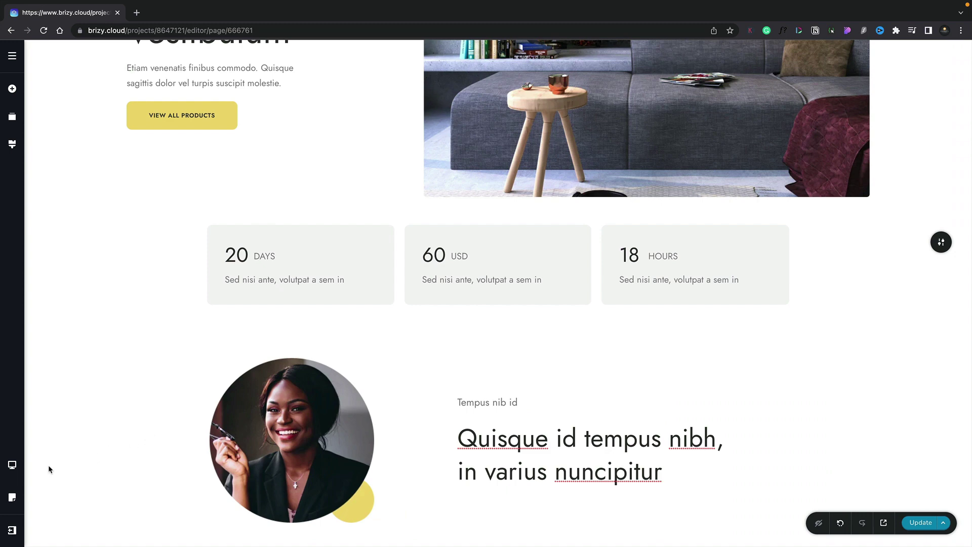
{"action": "left_click", "coordinate": [12, 466]}
{"action": "left_click", "coordinate": [56, 480]}
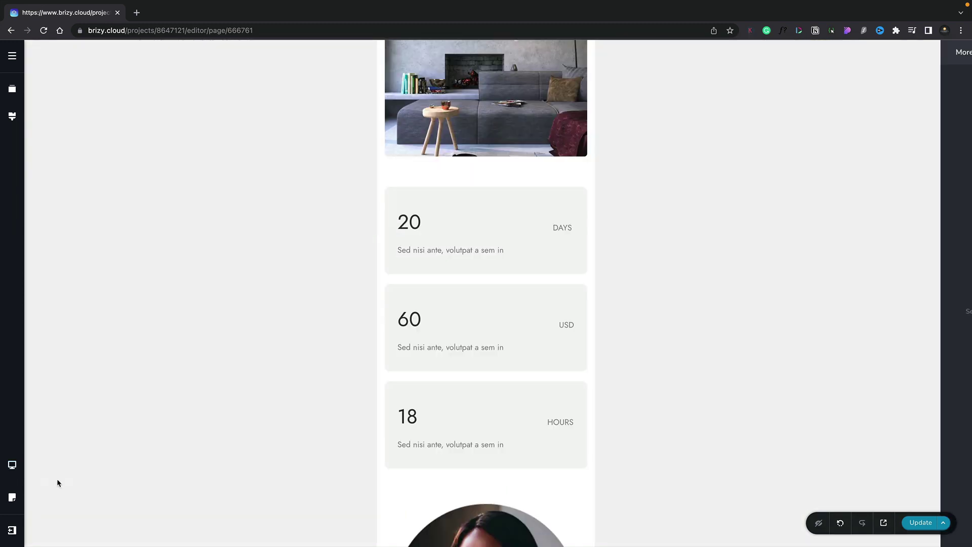
{"action": "scroll", "coordinate": [375, 478], "scroll_direction": "down", "scroll_amount": 8}
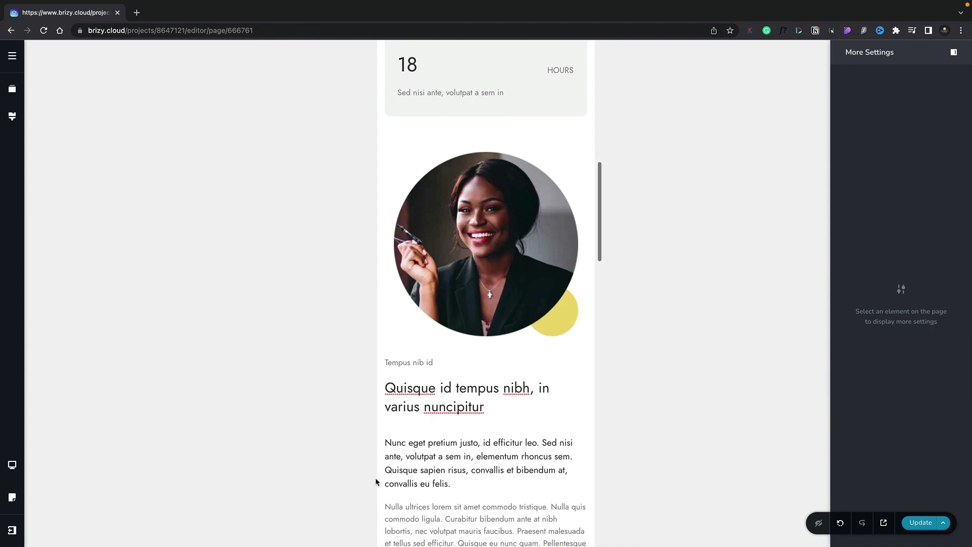
{"action": "left_click", "coordinate": [12, 465]}
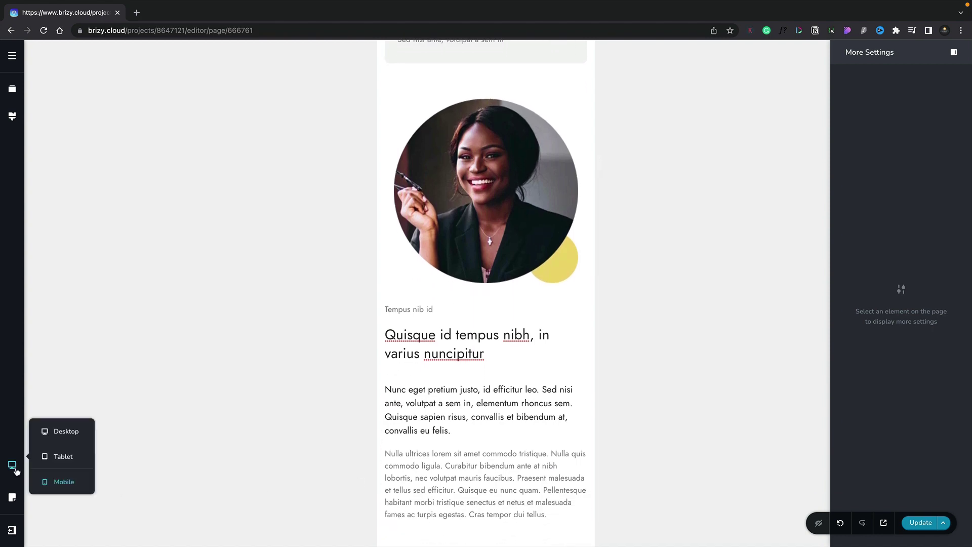
{"action": "left_click", "coordinate": [61, 457]}
{"action": "scroll", "coordinate": [365, 402], "scroll_direction": "up", "scroll_amount": 5}
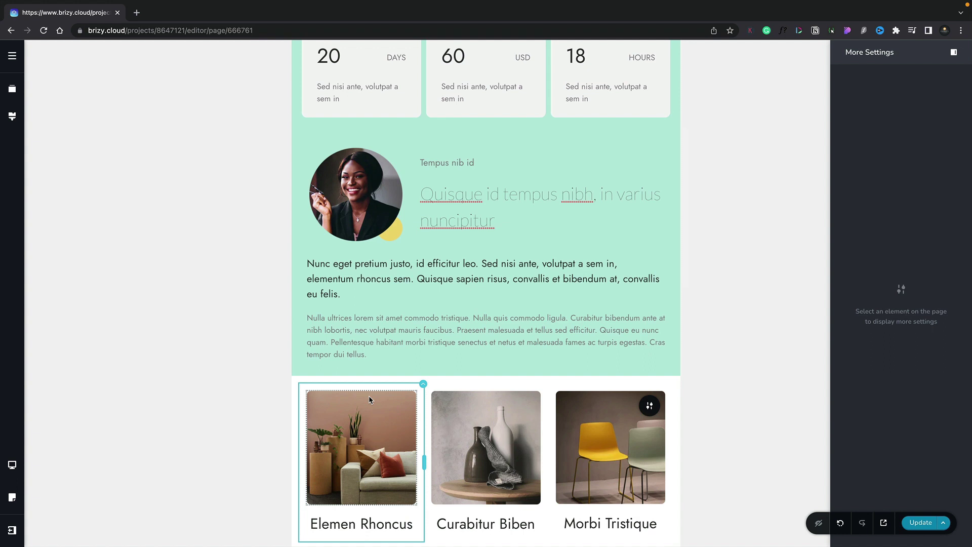
{"action": "scroll", "coordinate": [265, 327], "scroll_direction": "up", "scroll_amount": 1}
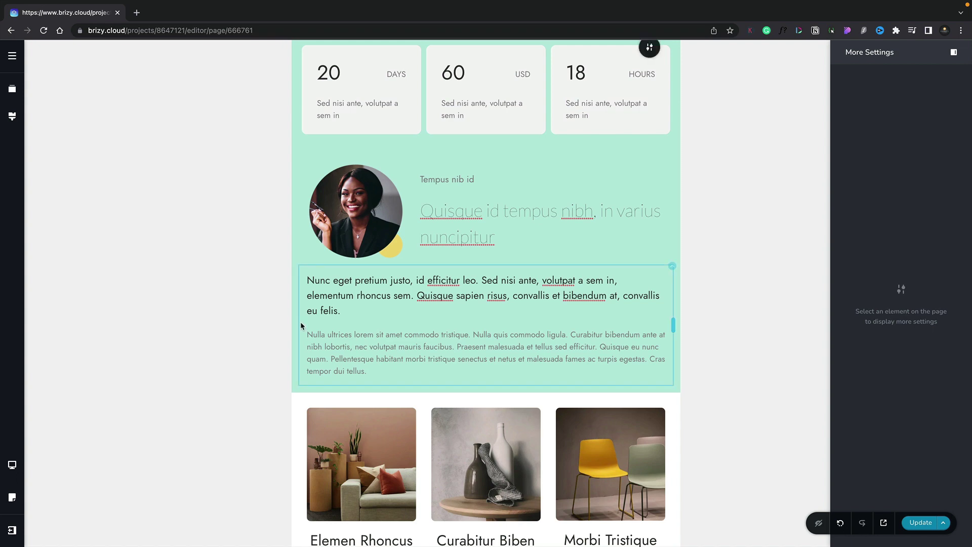
Step: Hide the hero subheading paragraph on tablet and confirm it still shows on desktop
{"action": "scroll", "coordinate": [300, 321], "scroll_direction": "up", "scroll_amount": 5}
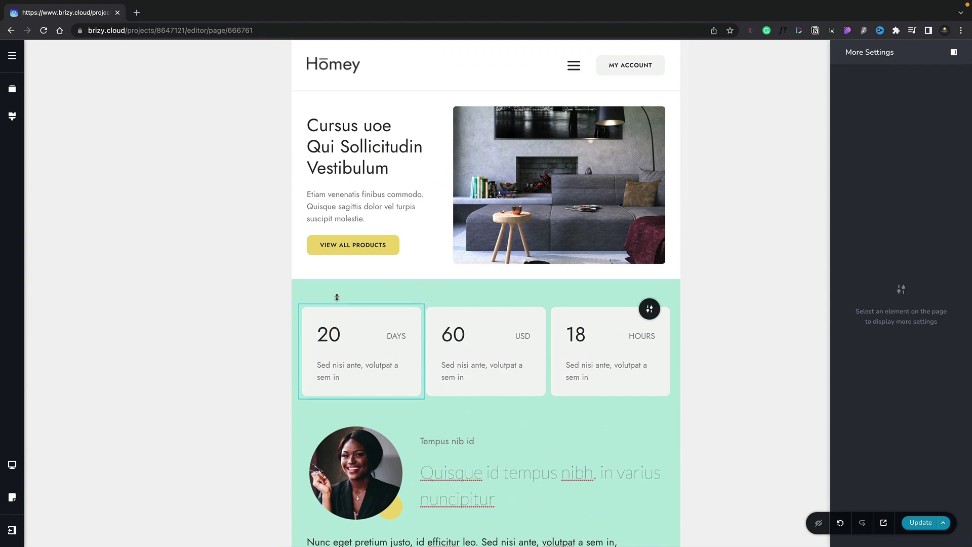
{"action": "left_click", "coordinate": [356, 207]}
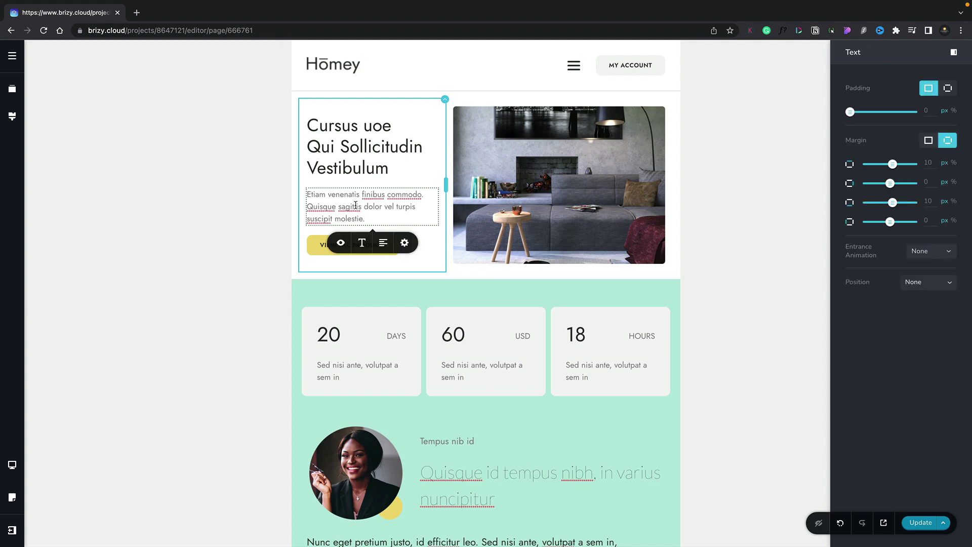
{"action": "left_click", "coordinate": [342, 244]}
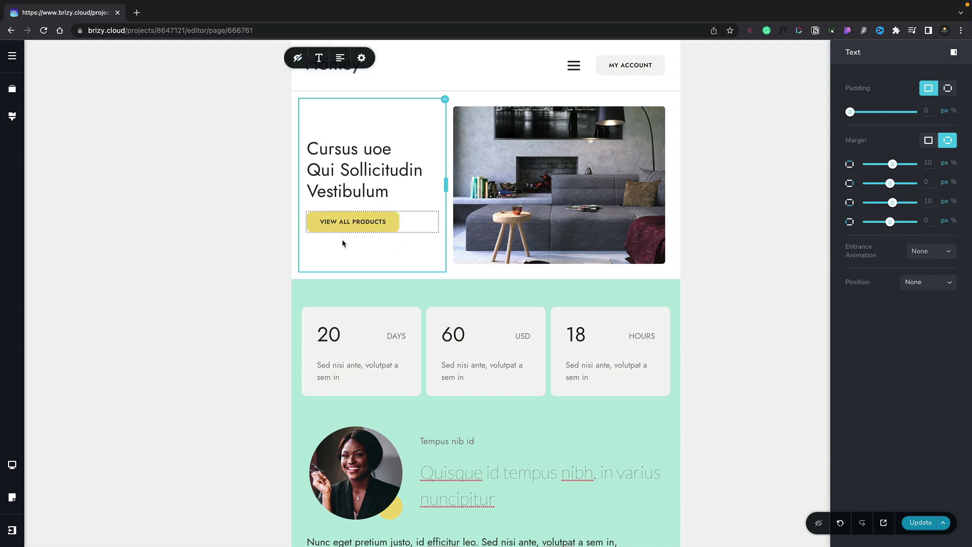
{"action": "left_click", "coordinate": [9, 464]}
{"action": "left_click", "coordinate": [60, 429]}
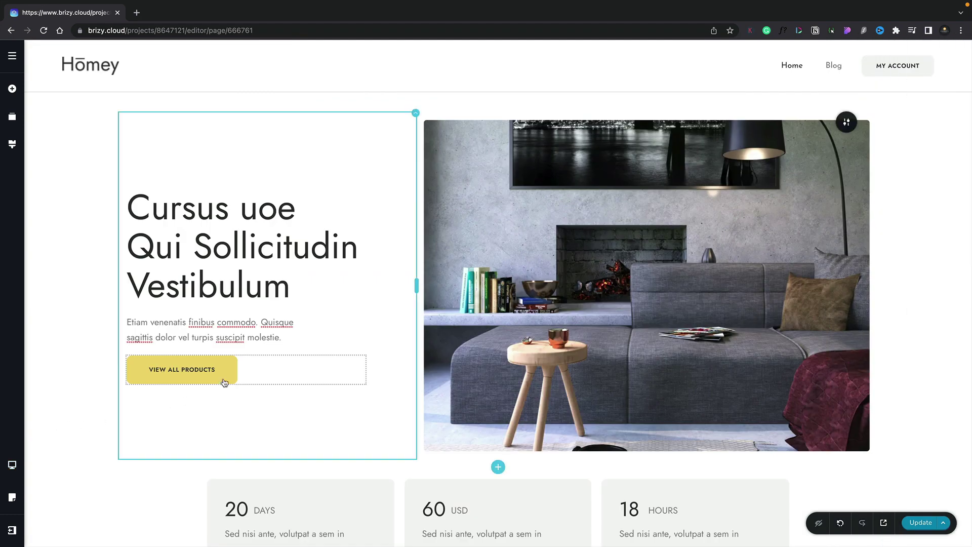
Step: Hide the hero subheading paragraph in the mobile layout as well
{"action": "left_click", "coordinate": [12, 465]}
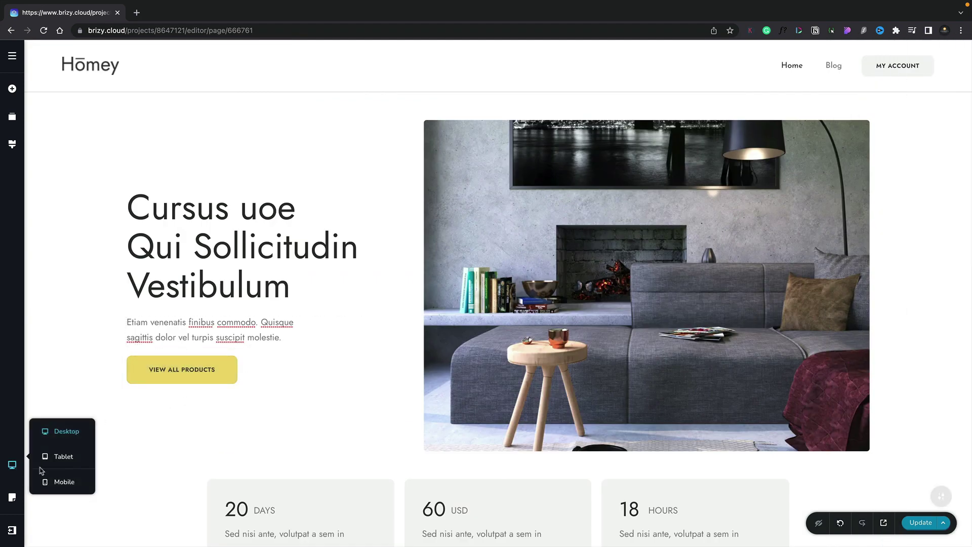
{"action": "left_click", "coordinate": [56, 480]}
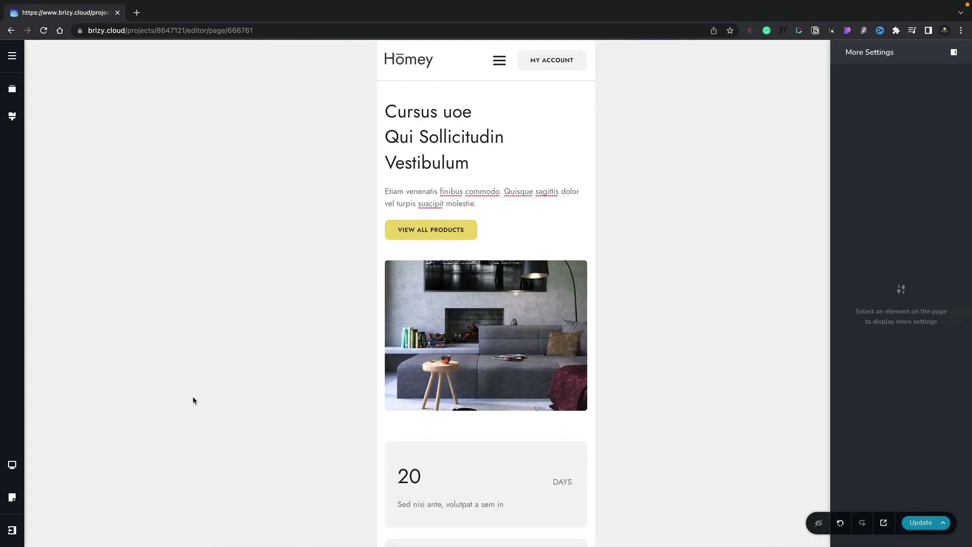
{"action": "left_click", "coordinate": [482, 200]}
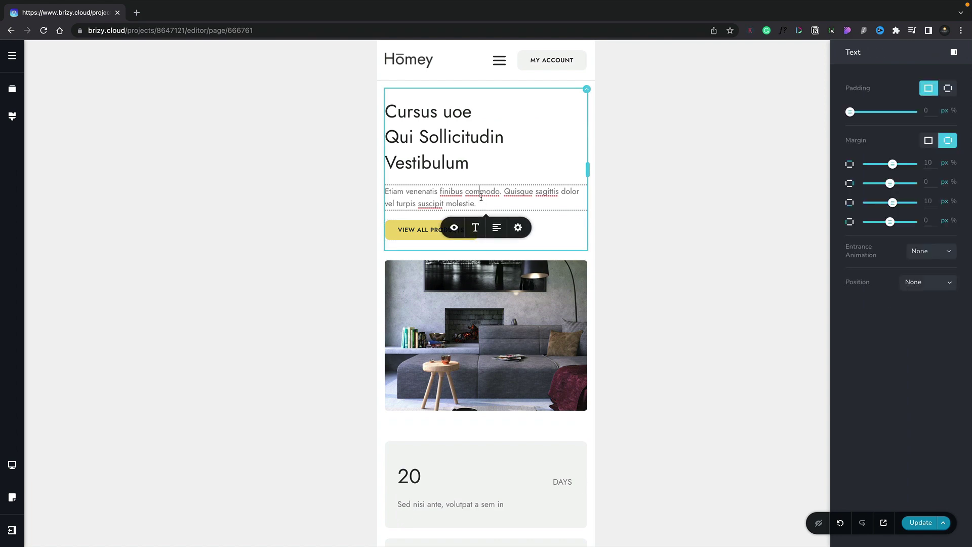
{"action": "left_click", "coordinate": [454, 229]}
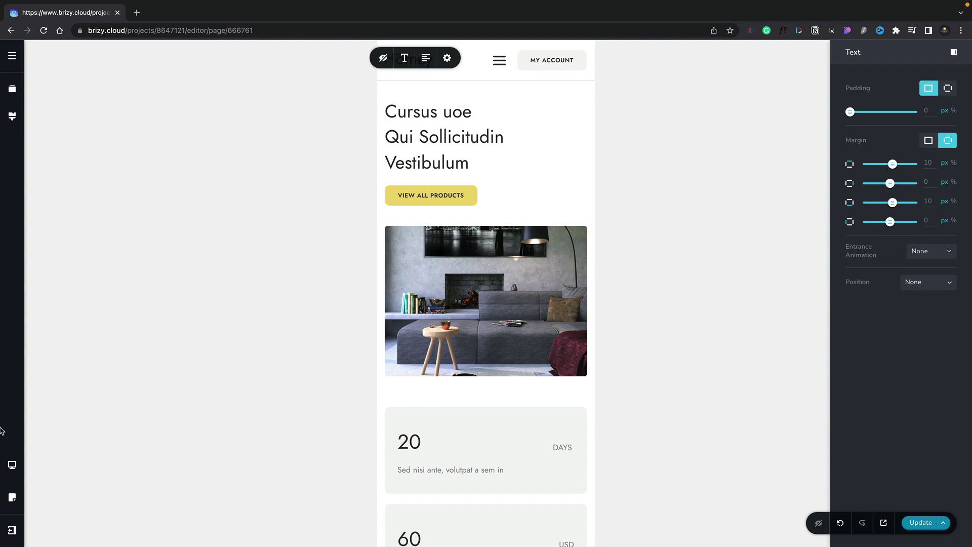
Step: On desktop, select the hero heading and the VIEW ALL PRODUCTS button
{"action": "left_click", "coordinate": [12, 464]}
{"action": "left_click", "coordinate": [61, 432]}
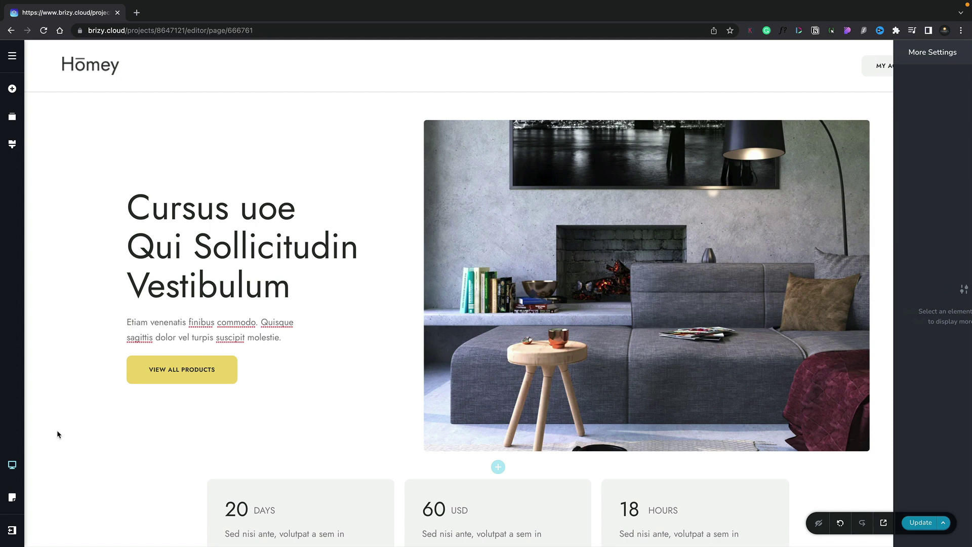
{"action": "left_click", "coordinate": [229, 283]}
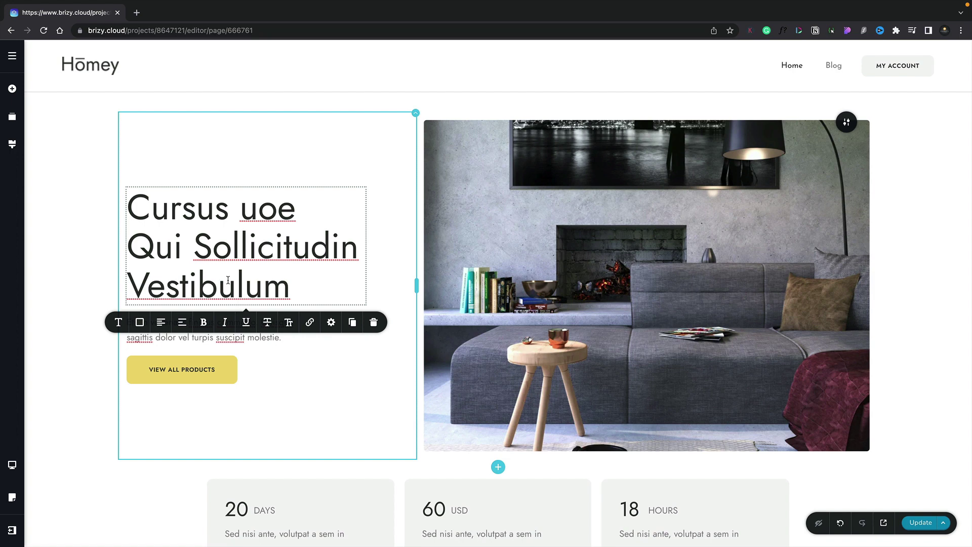
{"action": "left_click", "coordinate": [237, 368]}
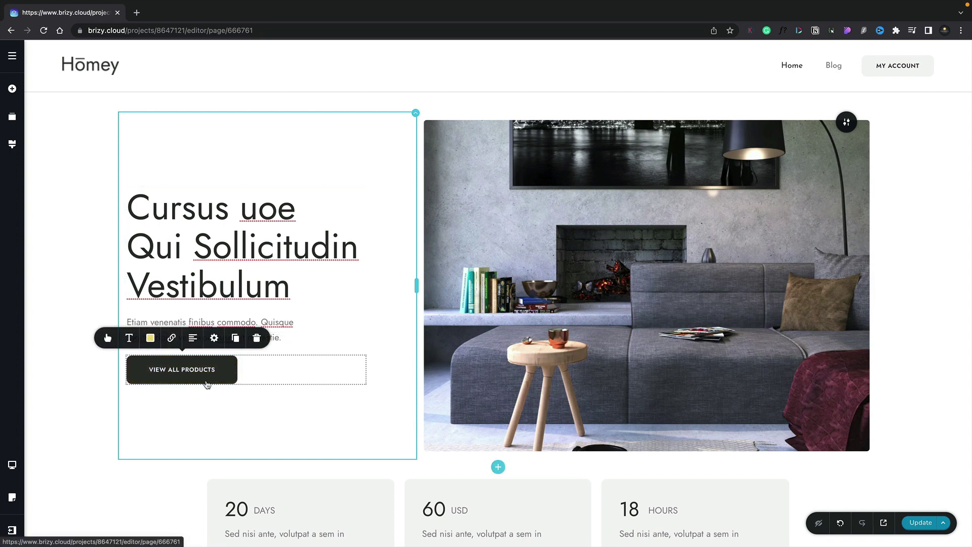
Step: In the tablet layout, select the hero heading, the button, and then the hero column's settings
{"action": "left_click", "coordinate": [17, 464]}
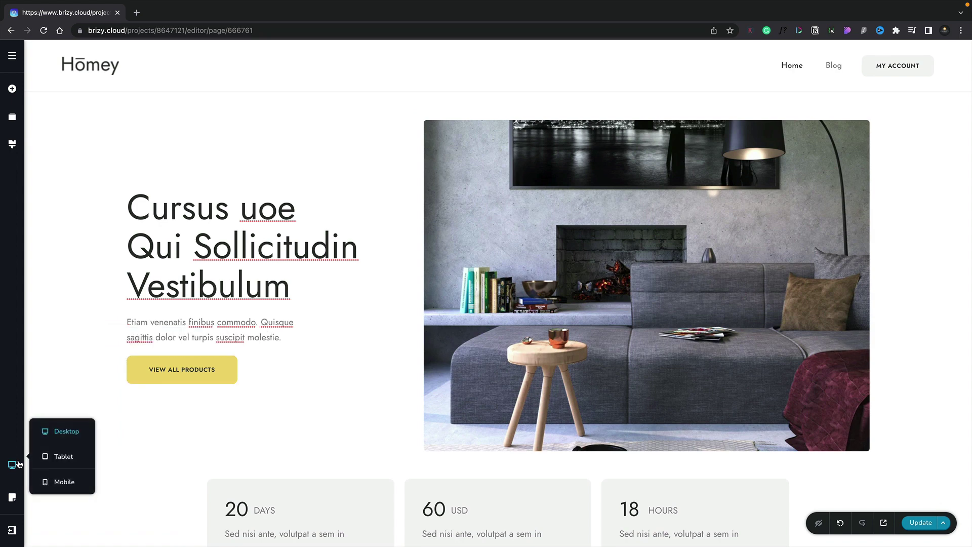
{"action": "left_click", "coordinate": [56, 457]}
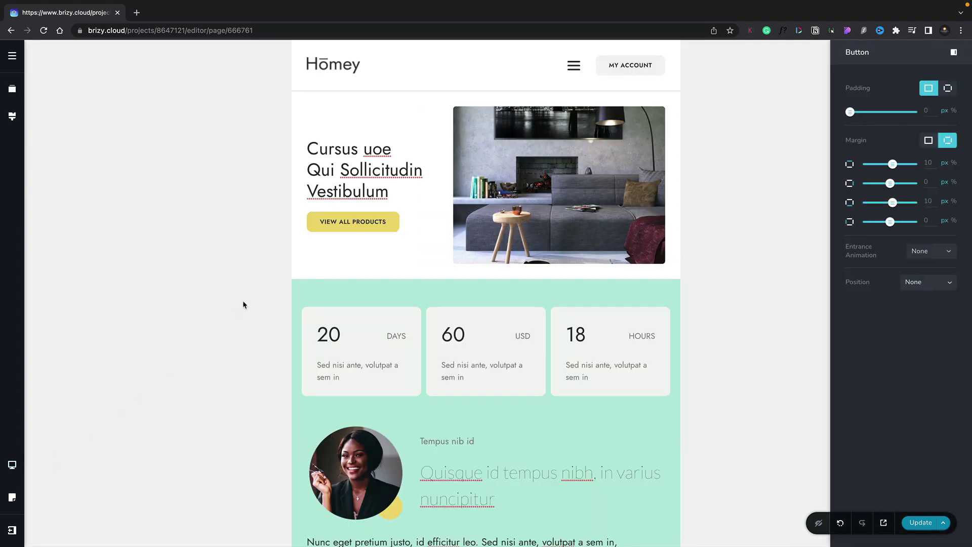
{"action": "left_click", "coordinate": [354, 190]}
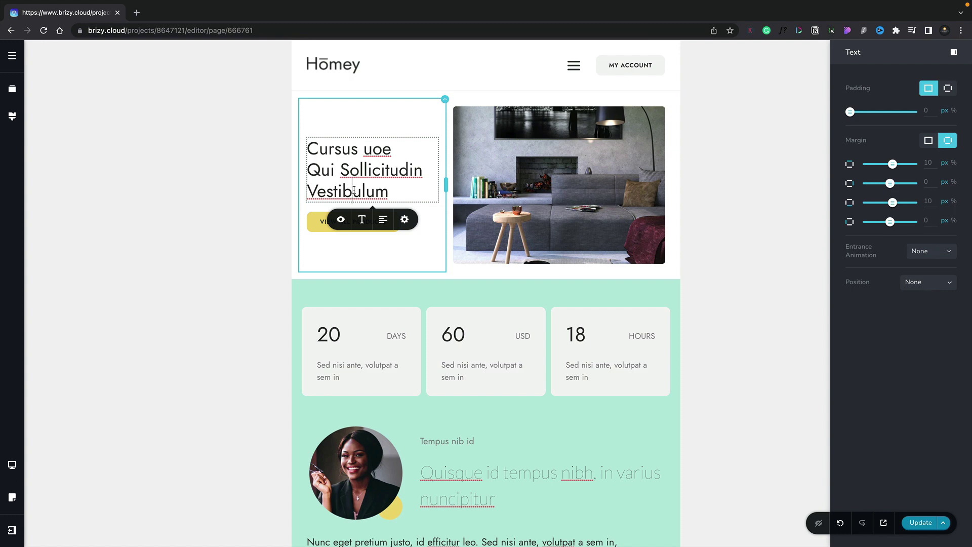
{"action": "left_click", "coordinate": [319, 226]}
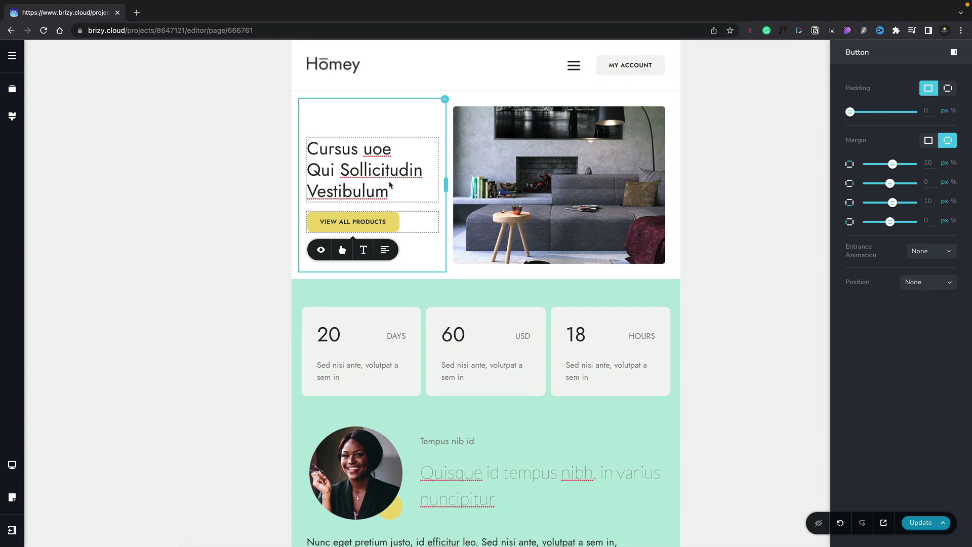
{"action": "left_click", "coordinate": [445, 100]}
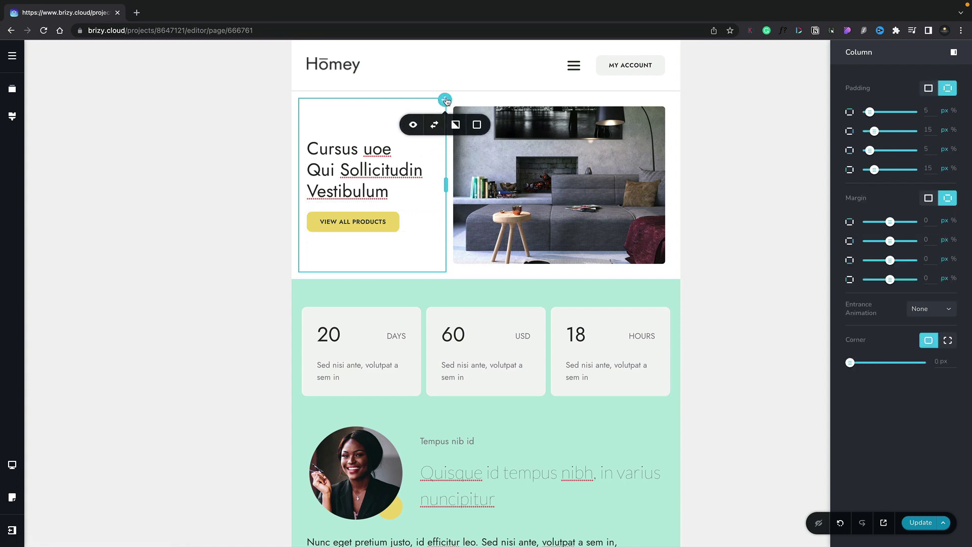